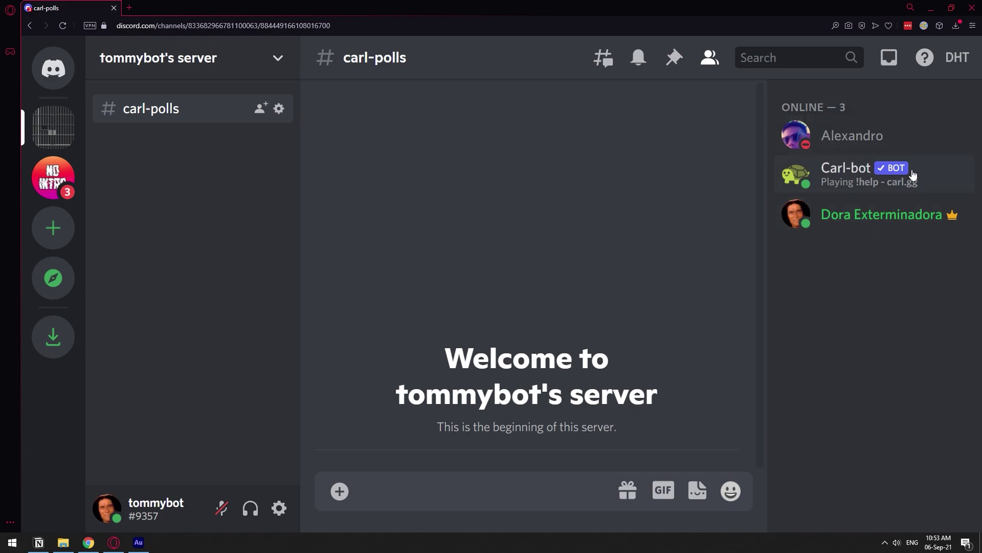
Post a simple poll in the channel with the command "!poll Am I susbcribed?"
{"action": "left_click", "coordinate": [492, 501]}
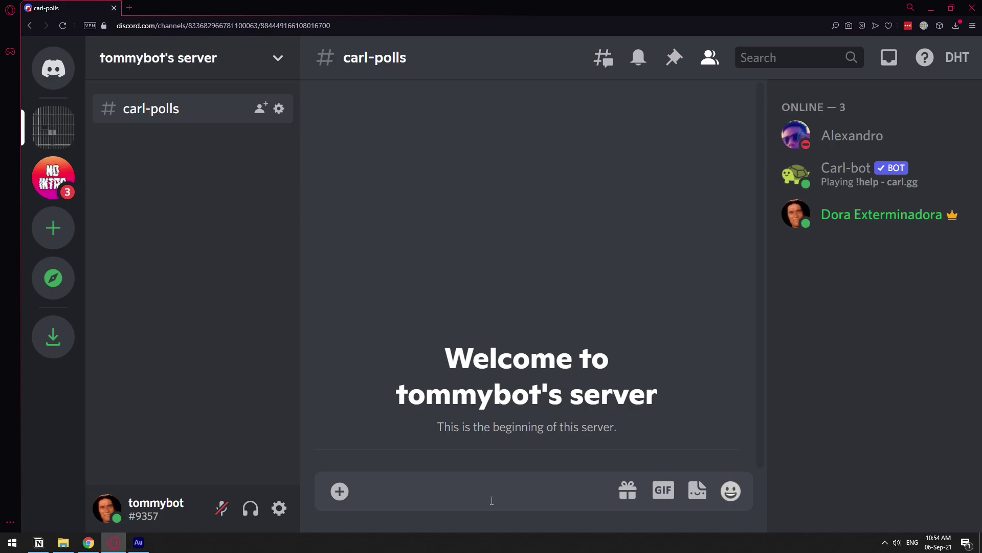
{"action": "type", "text": "!poll Am I susbcribed?"}
{"action": "key", "text": "Return"}
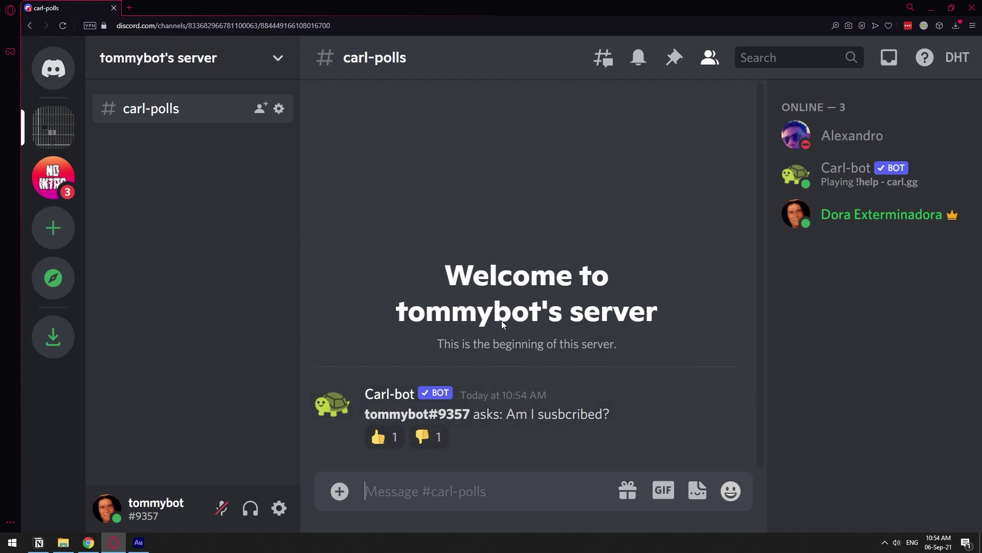
Try out the thumbs-up and thumbs-down votes on the poll, and withdraw them
{"action": "left_click_drag", "start_coordinate": [516, 413], "coordinate": [616, 407]}
{"action": "left_click", "coordinate": [513, 448]}
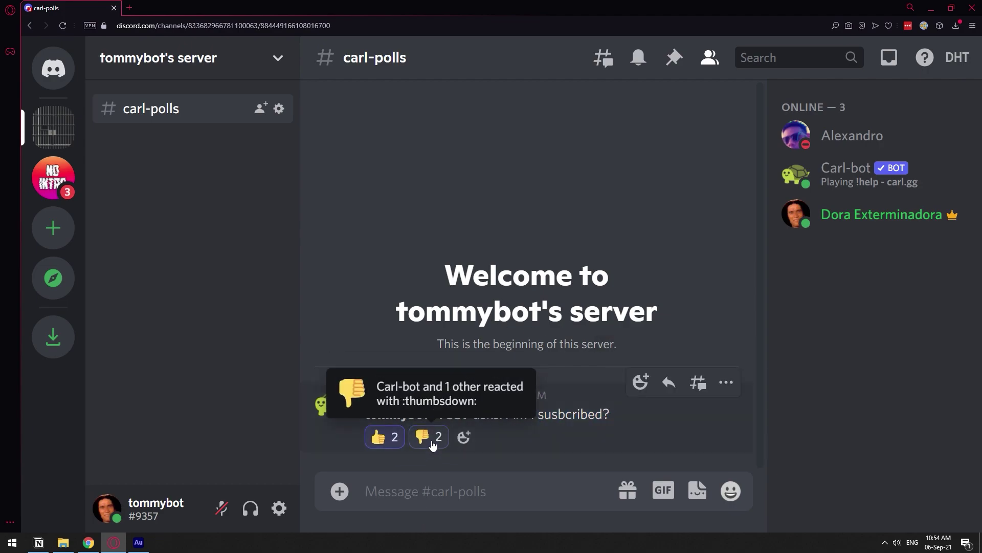
{"action": "left_click", "coordinate": [378, 434]}
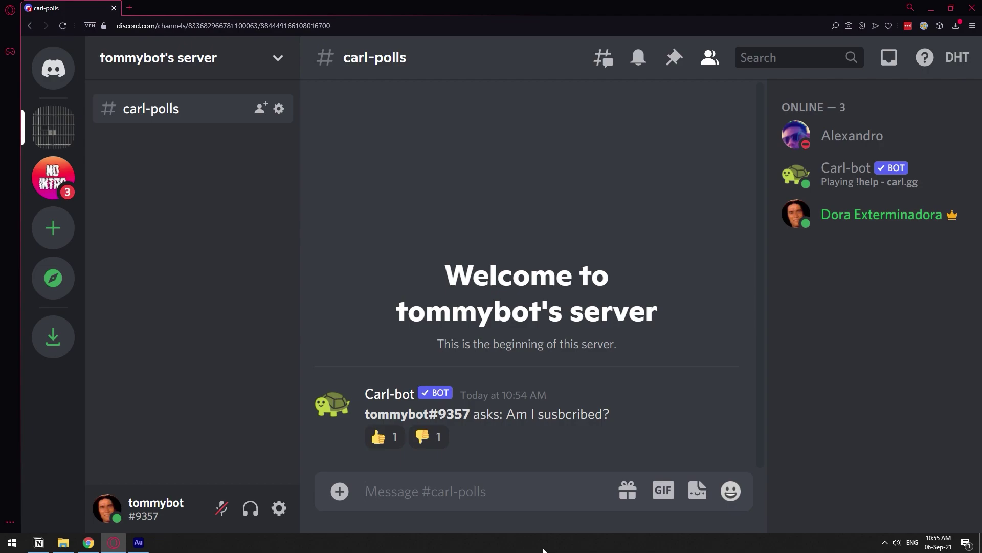
Post a !quickpoll asking "Sma sisubsred?" with the options yes, lemme check and fo shore, separated by vertical bars
{"action": "type", "text": "!"}
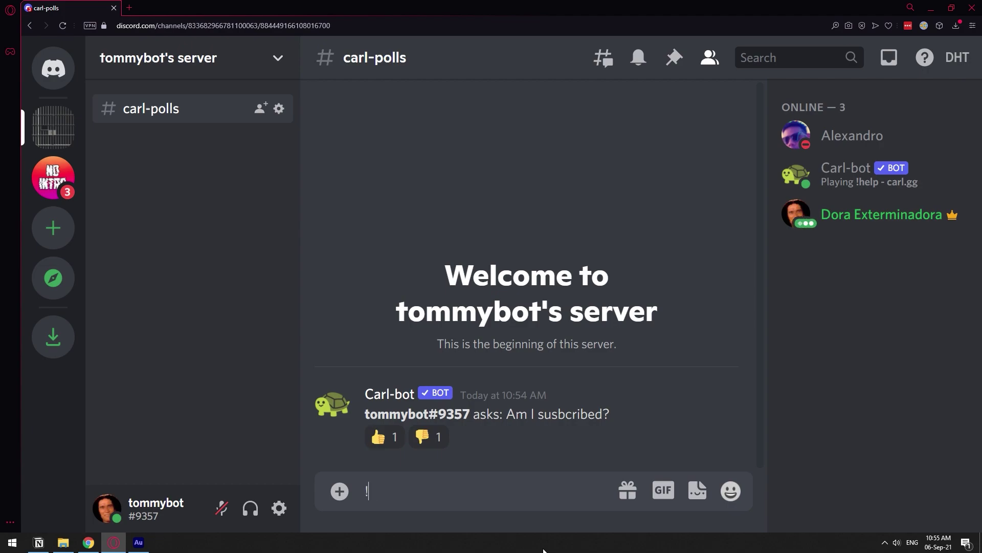
{"action": "type", "text": "quickpoo"}
{"action": "key", "text": "BackSpace"}
{"action": "type", "text": "ll Sma sisubsred?"}
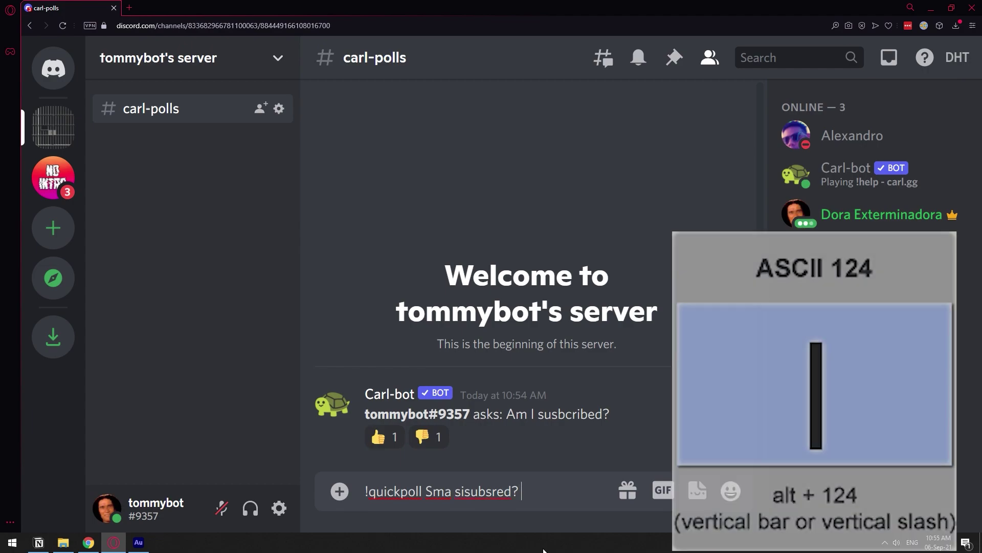
{"action": "type", "text": " |"}
{"action": "key", "text": "BackSpace"}
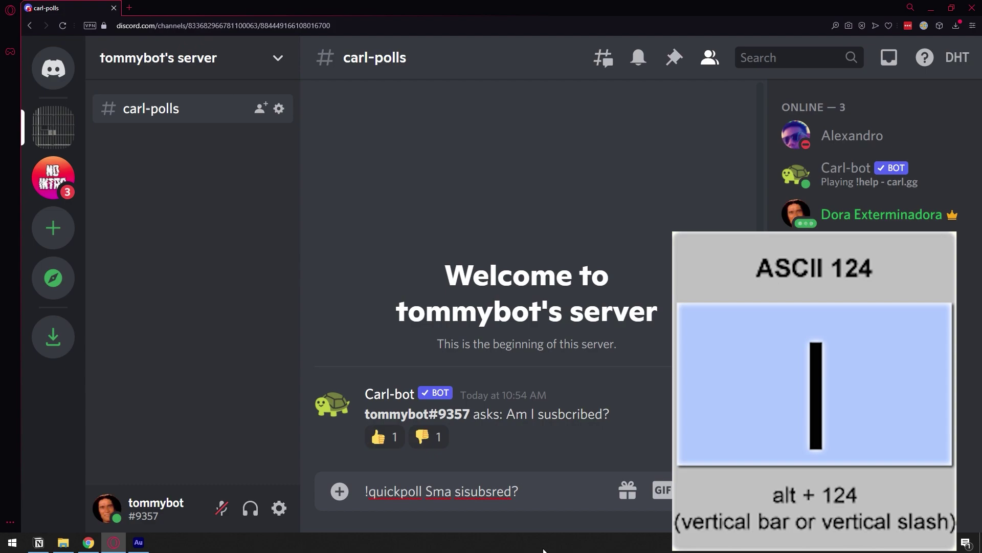
{"action": "type", "text": "|"}
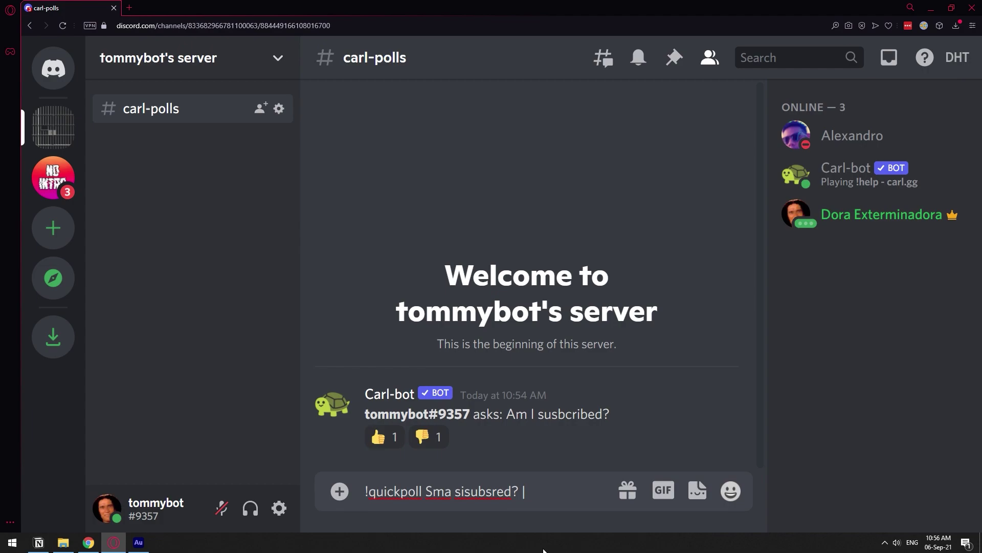
{"action": "type", "text": " yes  |lemme chec"}
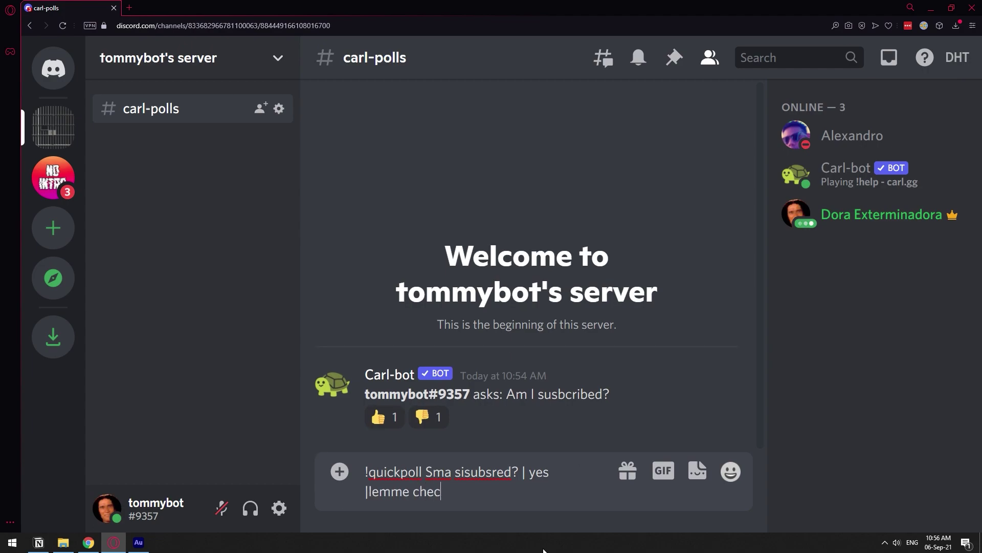
{"action": "type", "text": "k|"}
{"action": "type", "text": " |"}
{"action": "type", "text": " fo shore"}
{"action": "key", "text": "Return"}
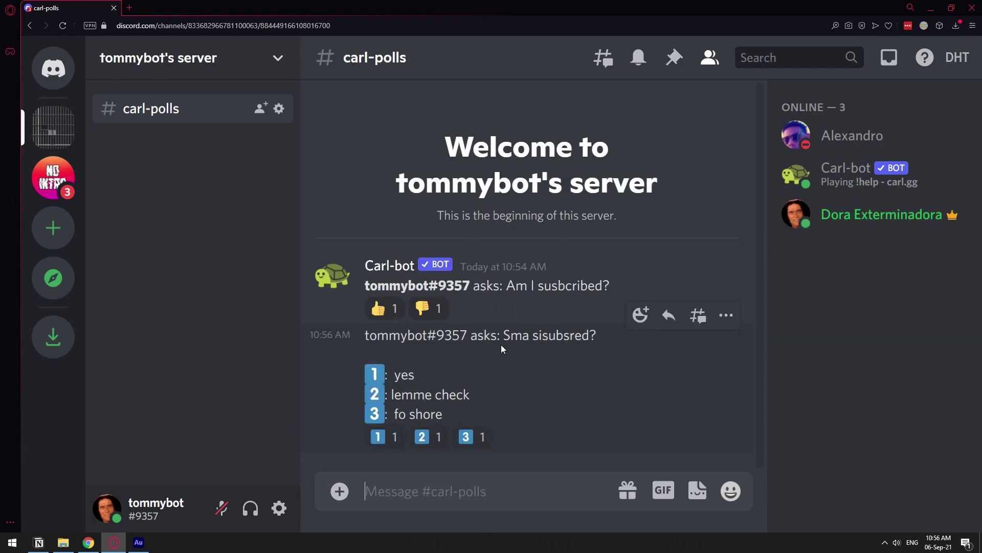
Delete the first poll message, "Am I susbcribed?", from the channel
{"action": "left_click_drag", "start_coordinate": [523, 336], "coordinate": [556, 336]}
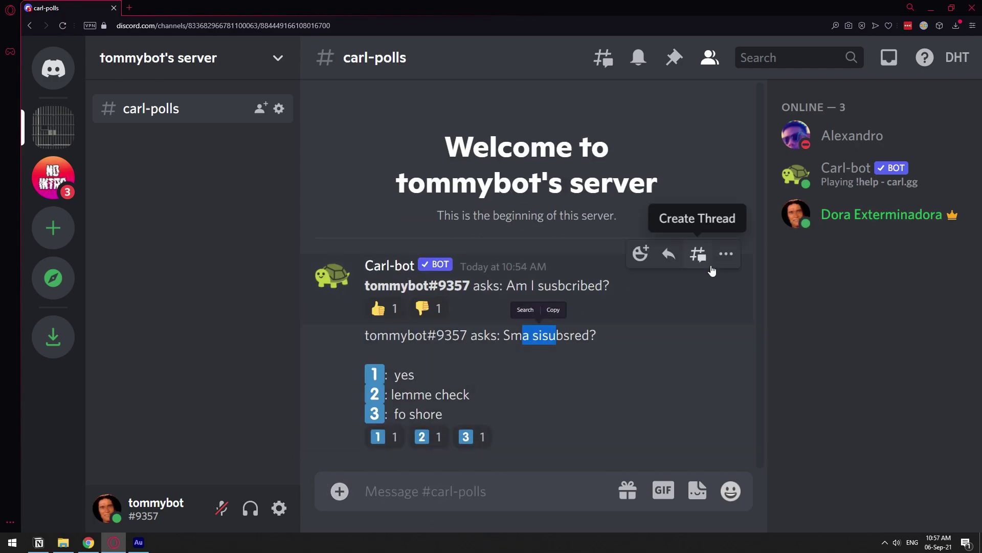
{"action": "left_click", "coordinate": [727, 254], "text": "shift"}
{"action": "left_click_drag", "start_coordinate": [471, 335], "coordinate": [467, 335]}
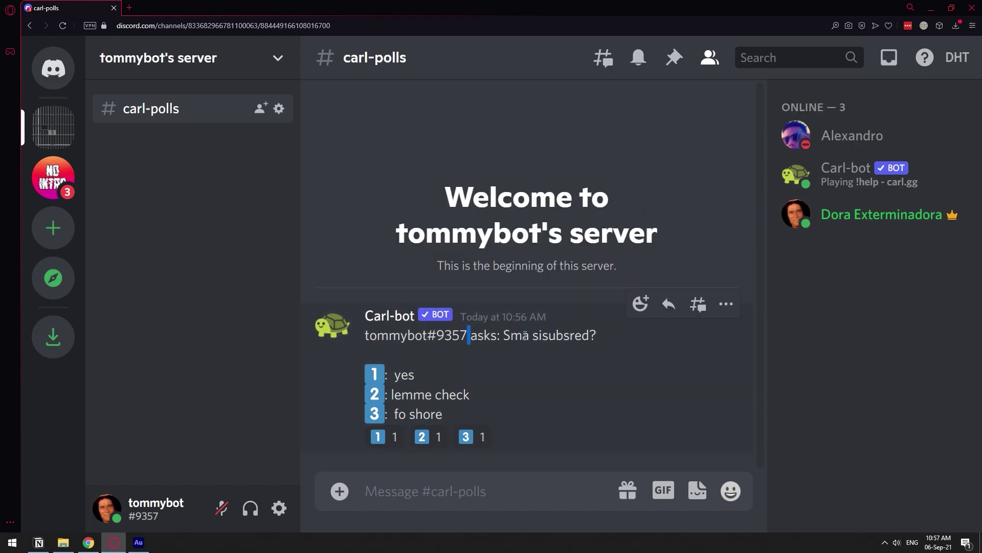
{"action": "double_click", "coordinate": [408, 383]}
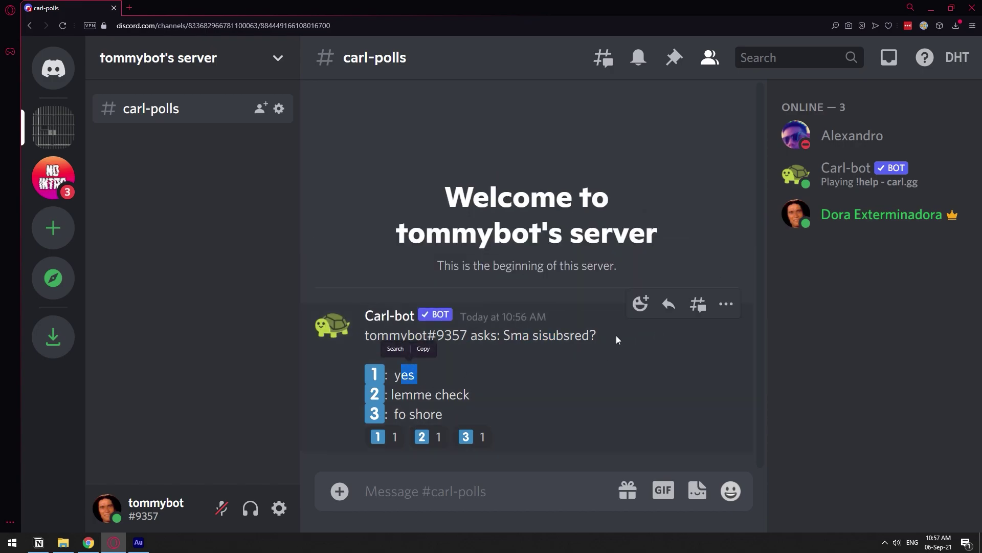
{"action": "left_click", "coordinate": [413, 390]}
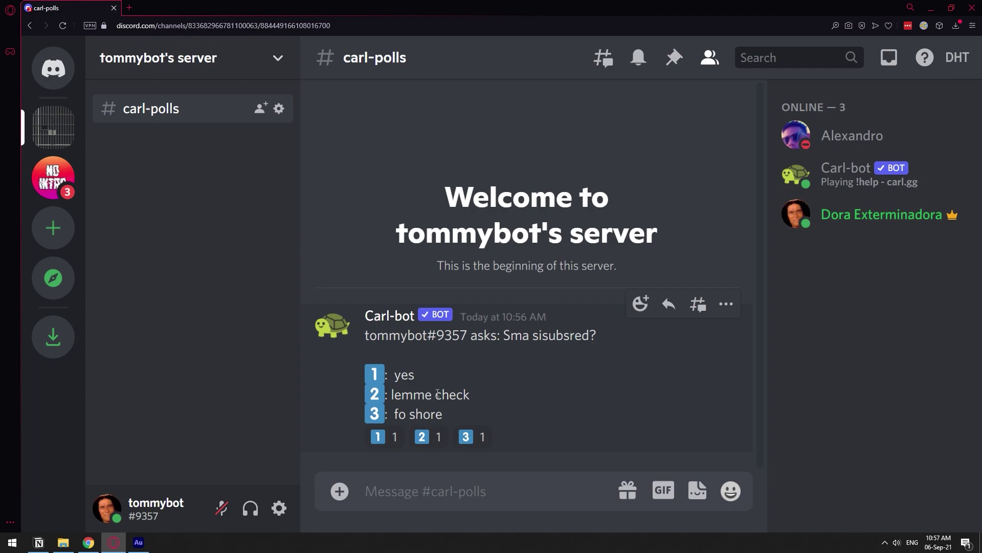
{"action": "left_click_drag", "start_coordinate": [396, 416], "coordinate": [393, 417]}
{"action": "left_click_drag", "start_coordinate": [400, 380], "coordinate": [394, 380]}
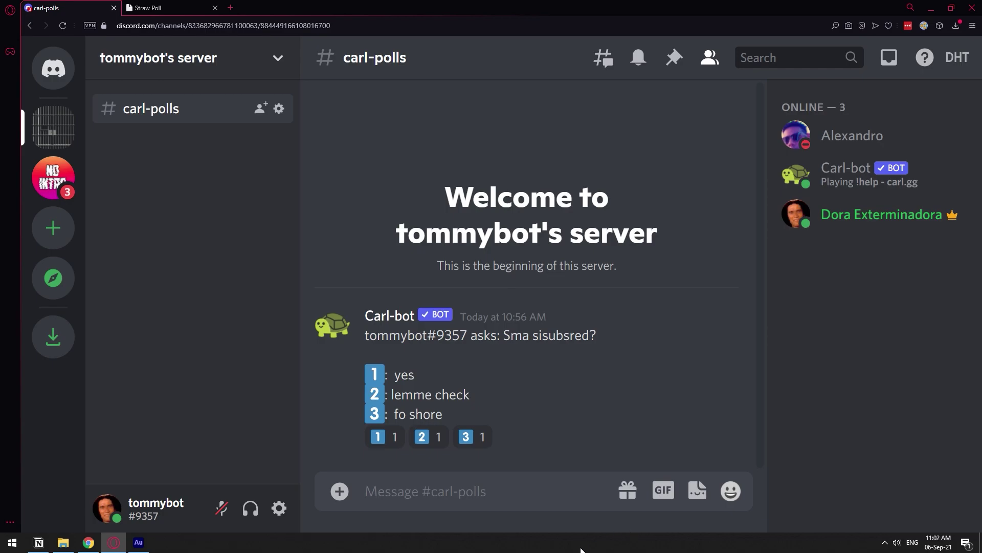
Send the command "!strawpoll I'm subscribed? |yes|lemme check|fo shore" in the channel
{"action": "left_click", "coordinate": [514, 492]}
{"action": "type", "text": "!strawpoll I'm subscribed? |yes|lemme check|fo shore"}
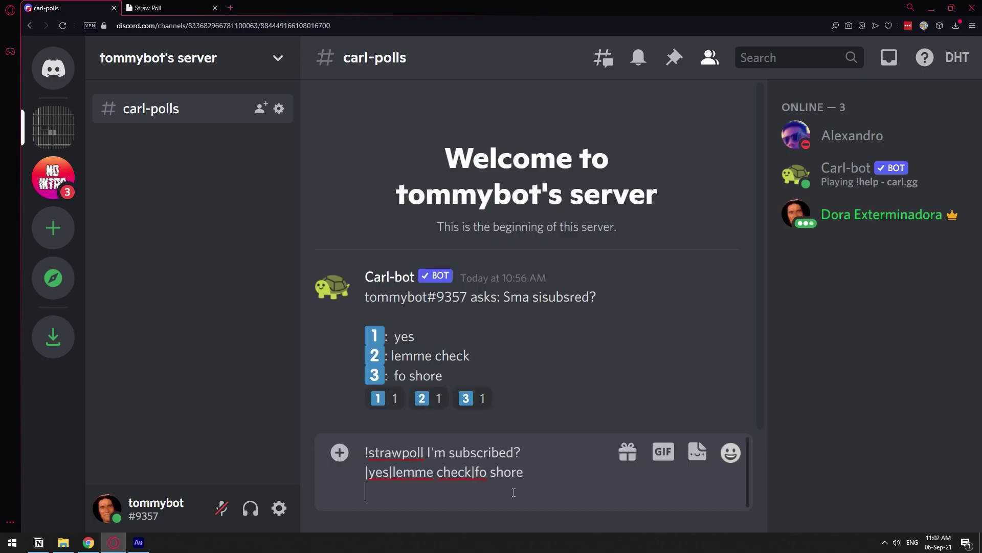
{"action": "key", "text": "Return"}
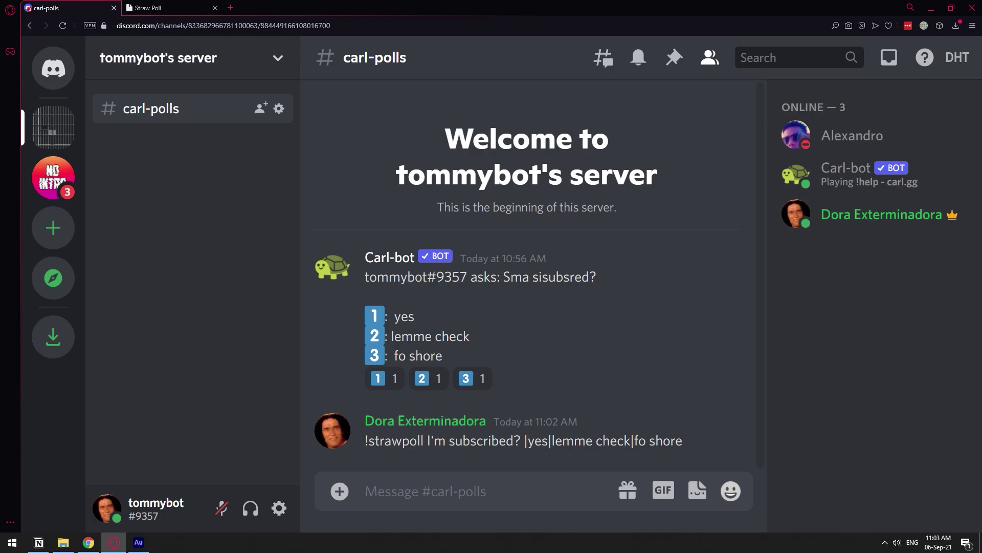
Vote for options 1 and 2 on the quickpoll
{"action": "left_click", "coordinate": [383, 379]}
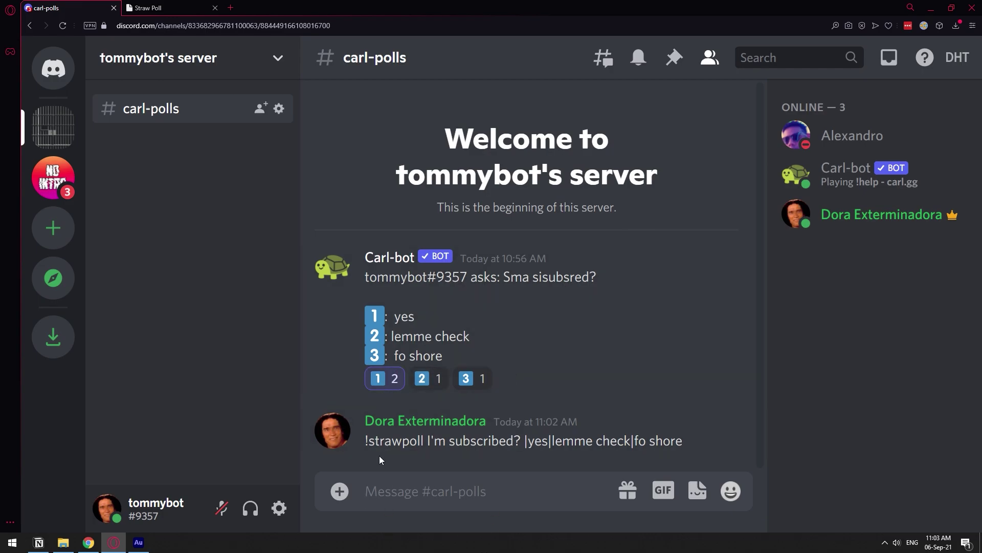
{"action": "left_click", "coordinate": [428, 378]}
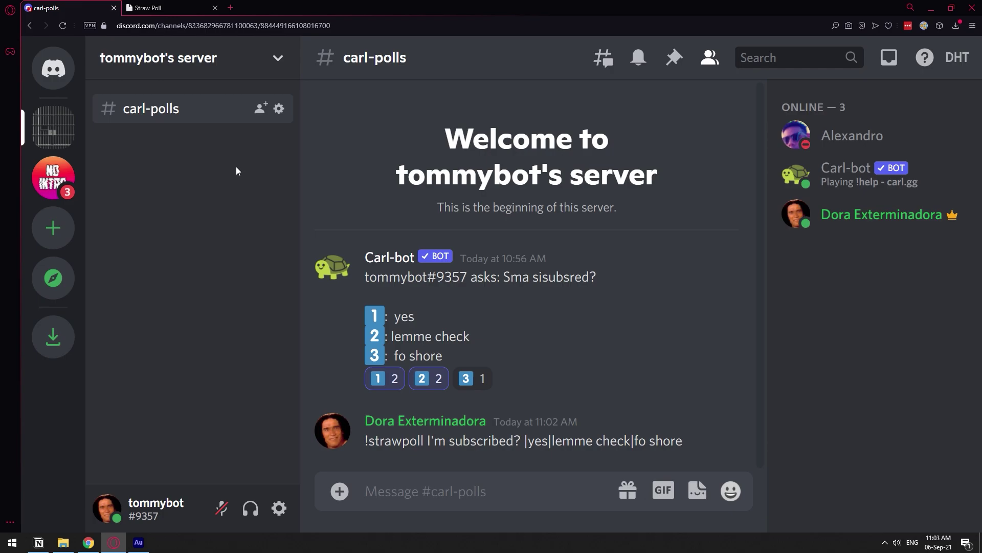
{"action": "type", "text": "https://strawpoll.me"}
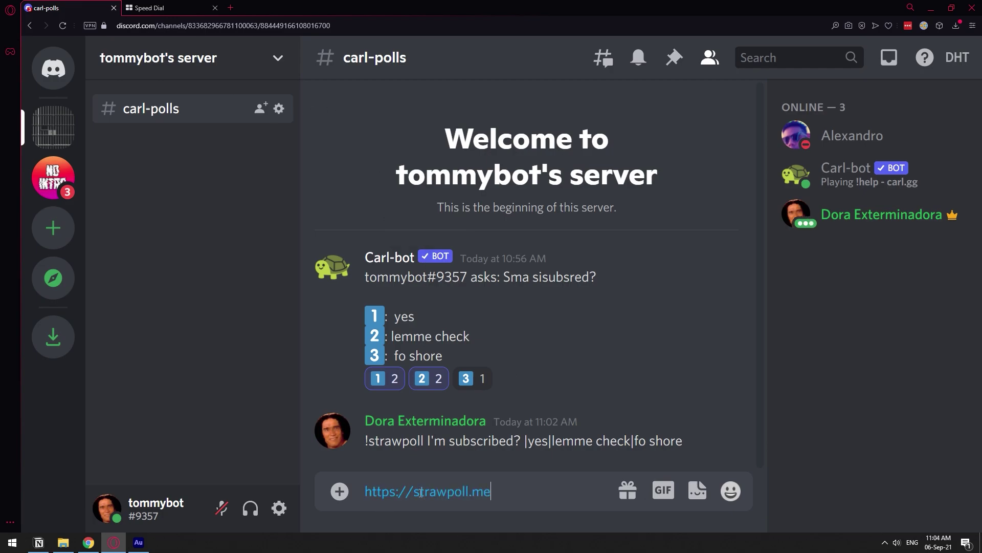
{"action": "type", "text": "/"}
{"action": "key", "text": "Return"}
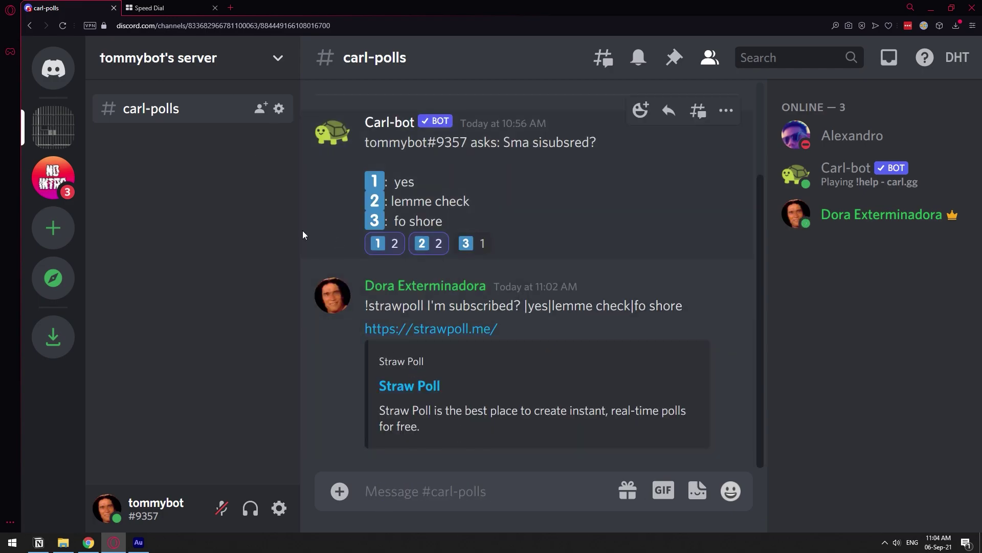
{"action": "left_click", "coordinate": [395, 387]}
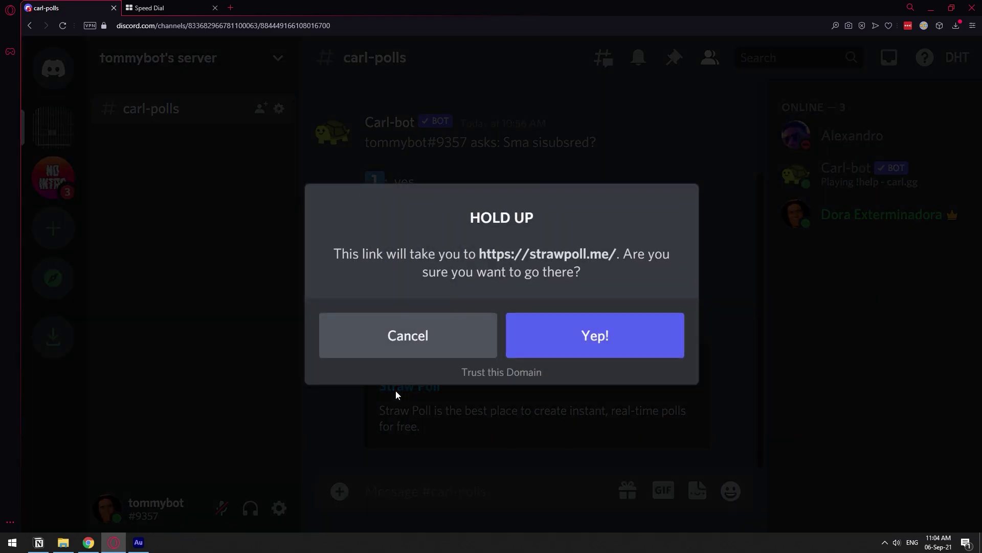
{"action": "left_click", "coordinate": [567, 332]}
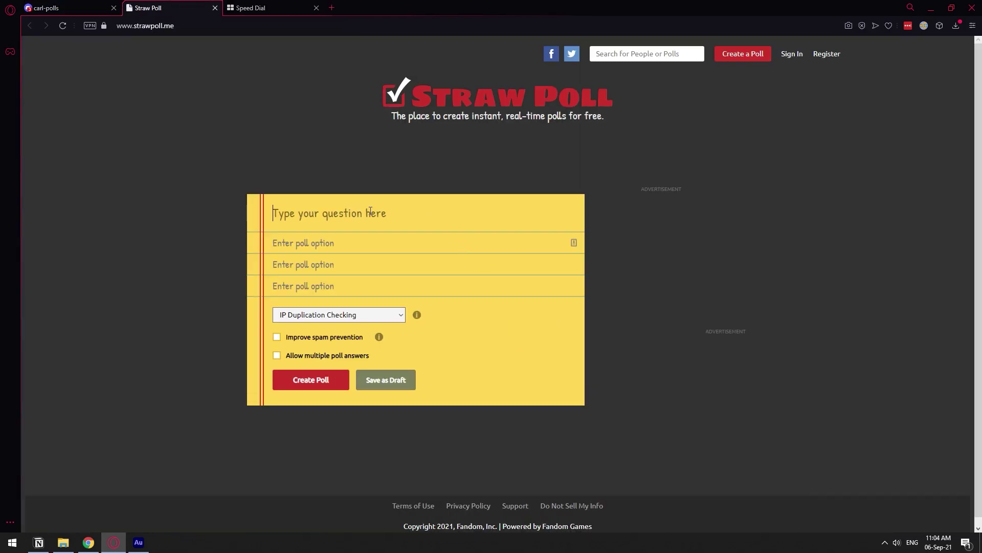
Fill in the poll question "Am I subscribe?" with the options "yes", "lemme check" and "sure"
{"action": "type", "text": "Am I subscribe?"}
{"action": "key", "text": "Tab"}
{"action": "type", "text": "yes"}
{"action": "key", "text": "Tab"}
{"action": "type", "text": "lemme check"}
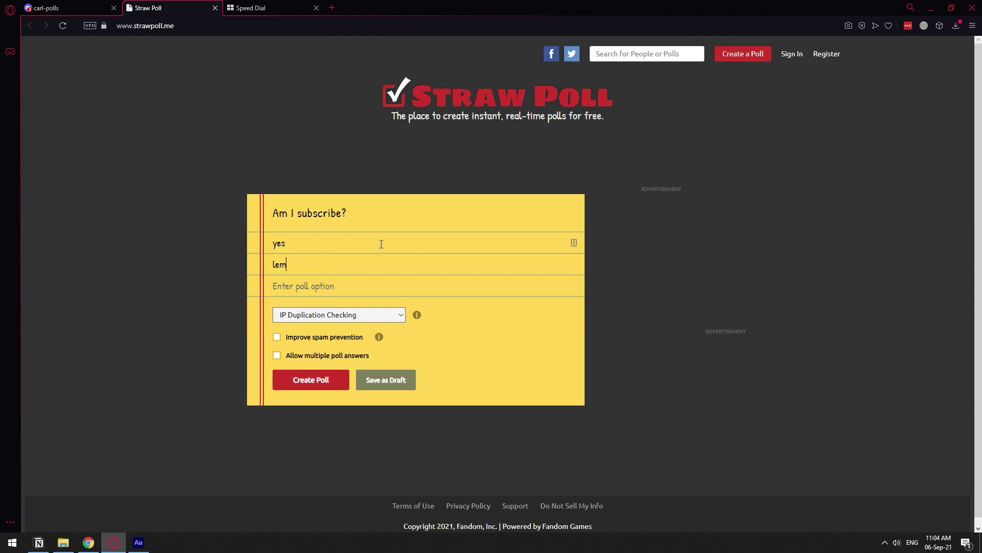
{"action": "key", "text": "Tab"}
{"action": "type", "text": "sure"}
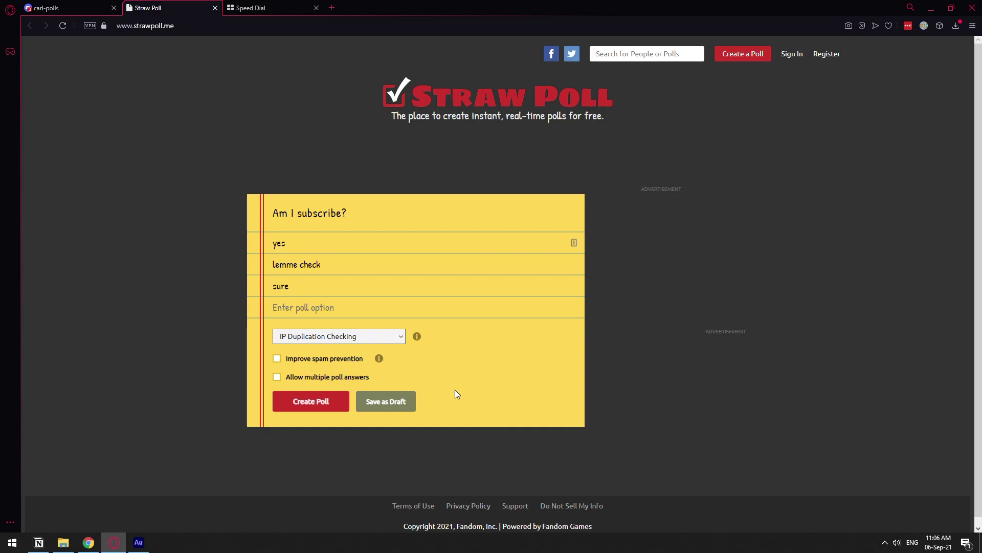
Set the poll to Browser Cookie Duplication Checking, and create it after checking the spam prevention explanation
{"action": "left_click", "coordinate": [360, 337]}
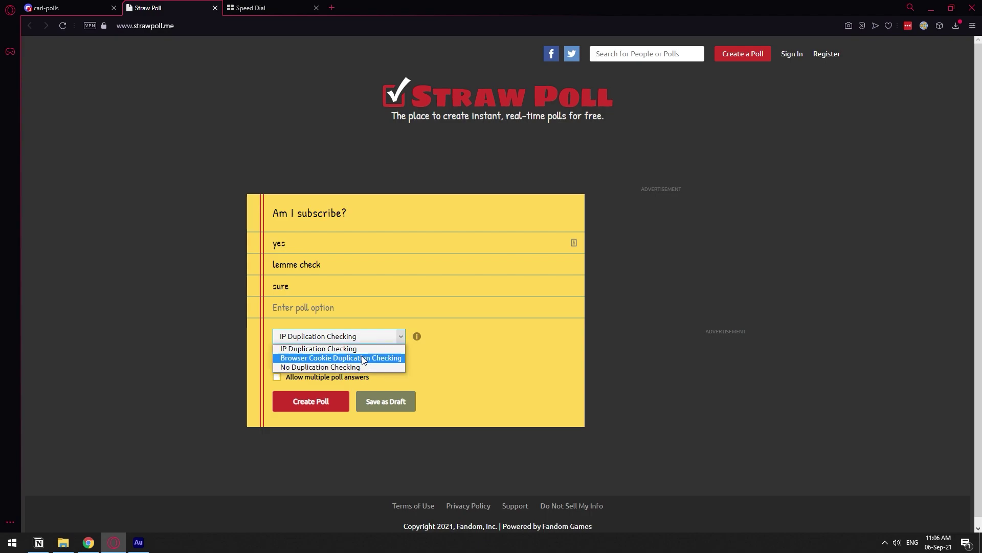
{"action": "left_click", "coordinate": [361, 355]}
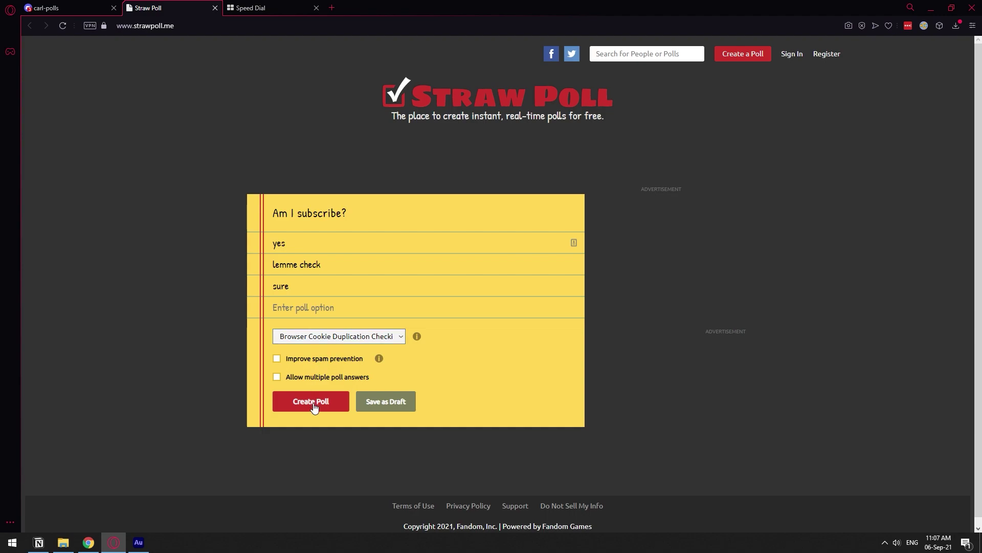
{"action": "left_click", "coordinate": [379, 358]}
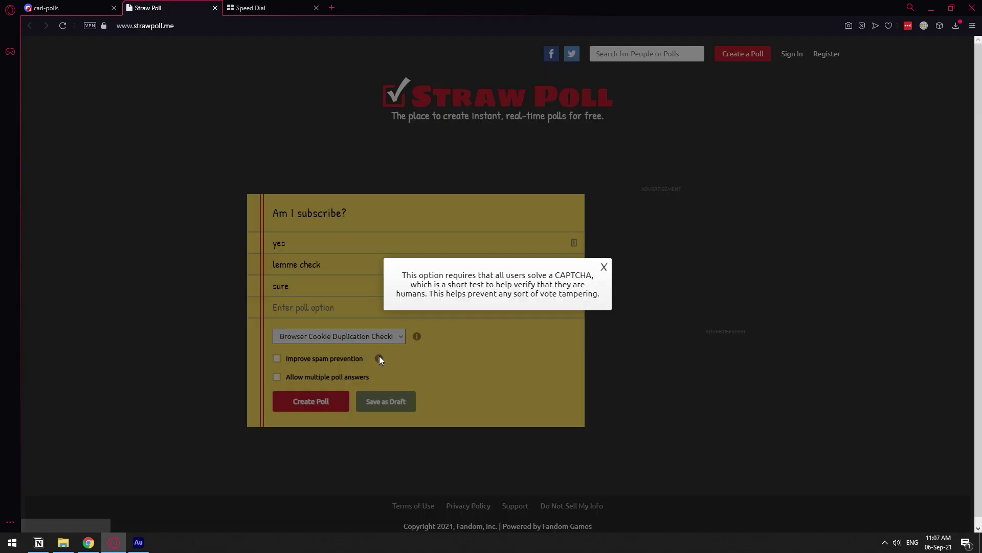
{"action": "left_click", "coordinate": [376, 359]}
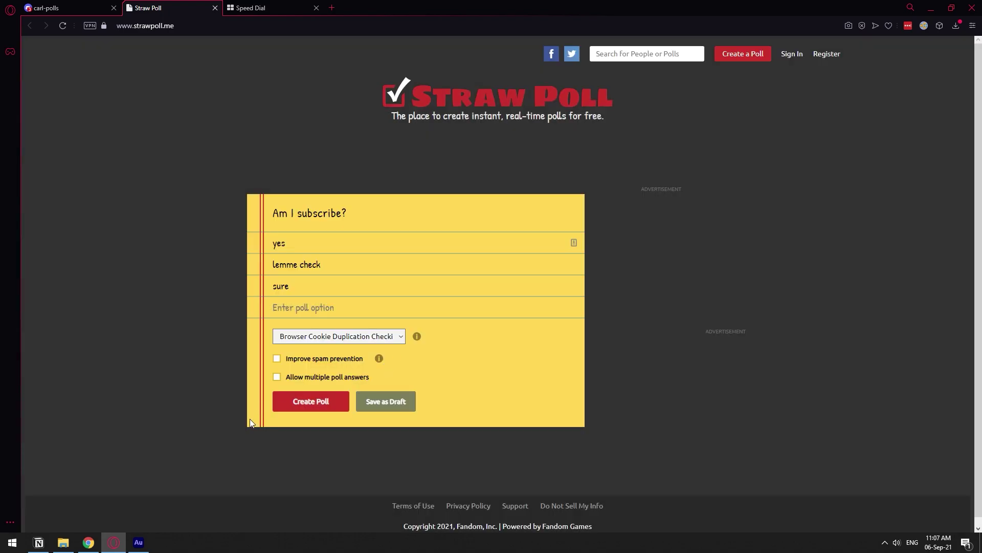
{"action": "left_click", "coordinate": [305, 400]}
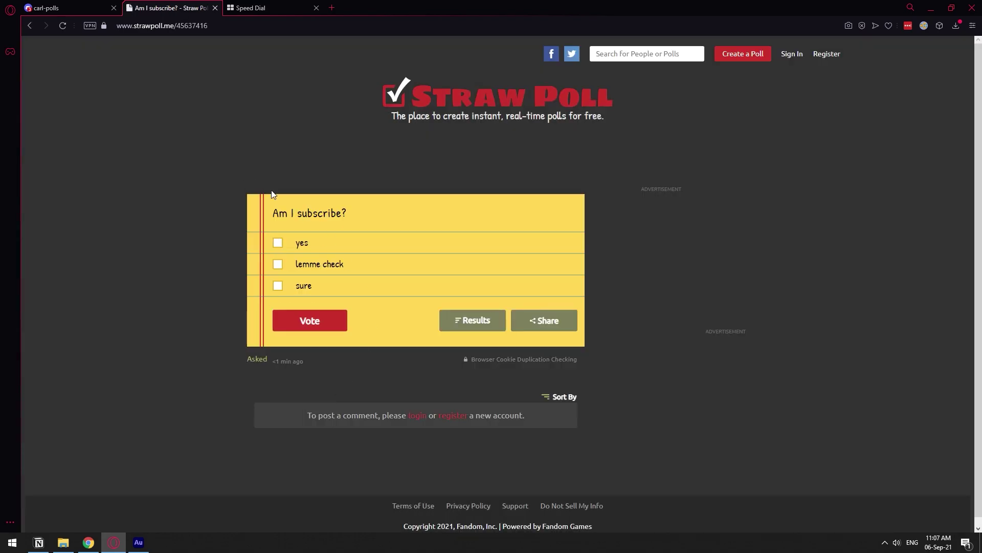
Copy the new poll's URL from its sharing options
{"action": "left_click", "coordinate": [559, 321]}
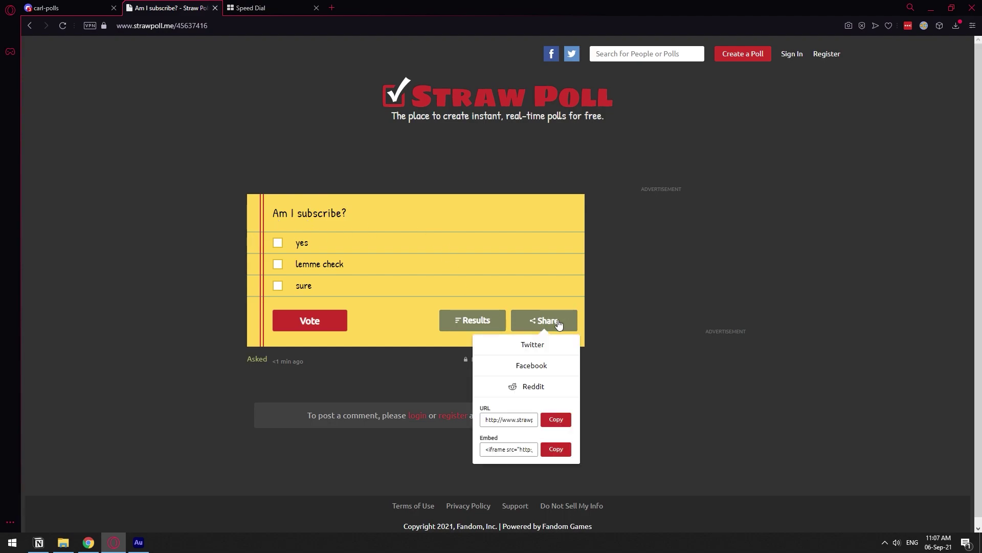
{"action": "left_click_drag", "start_coordinate": [499, 422], "coordinate": [589, 424]}
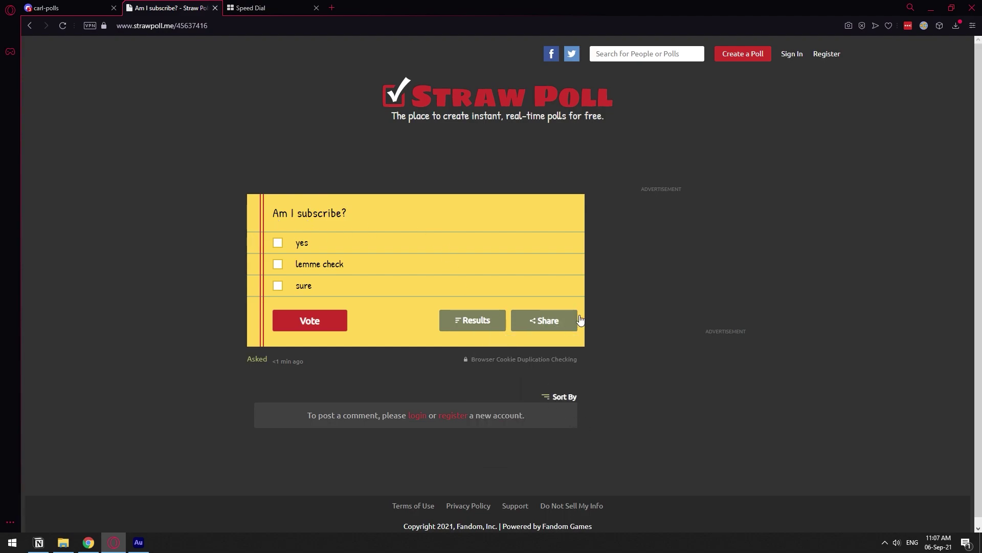
{"action": "left_click", "coordinate": [566, 322]}
{"action": "left_click", "coordinate": [556, 420]}
{"action": "key", "text": "ctrl+c"}
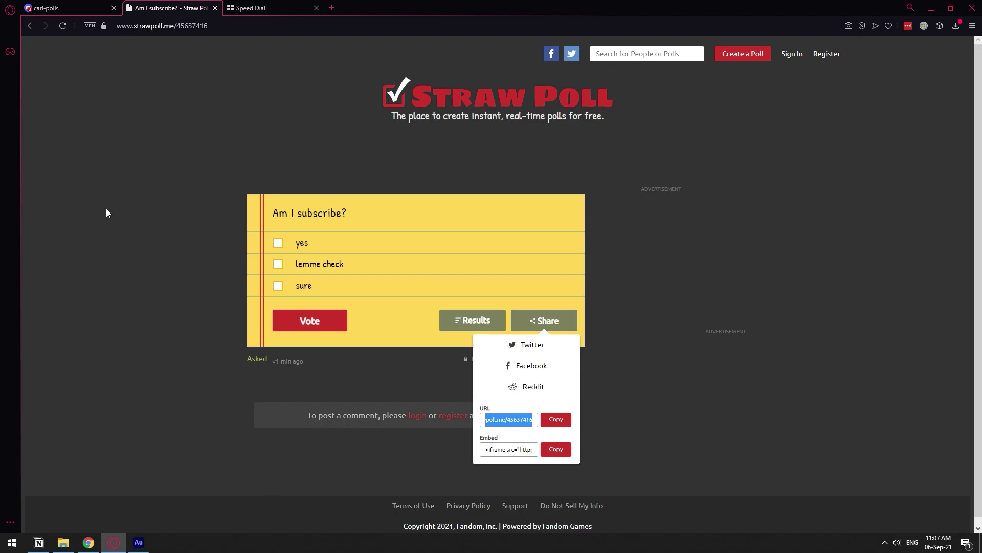
Switch back to Discord and post the copied poll link in the carl-polls channel
{"action": "left_click", "coordinate": [70, 6]}
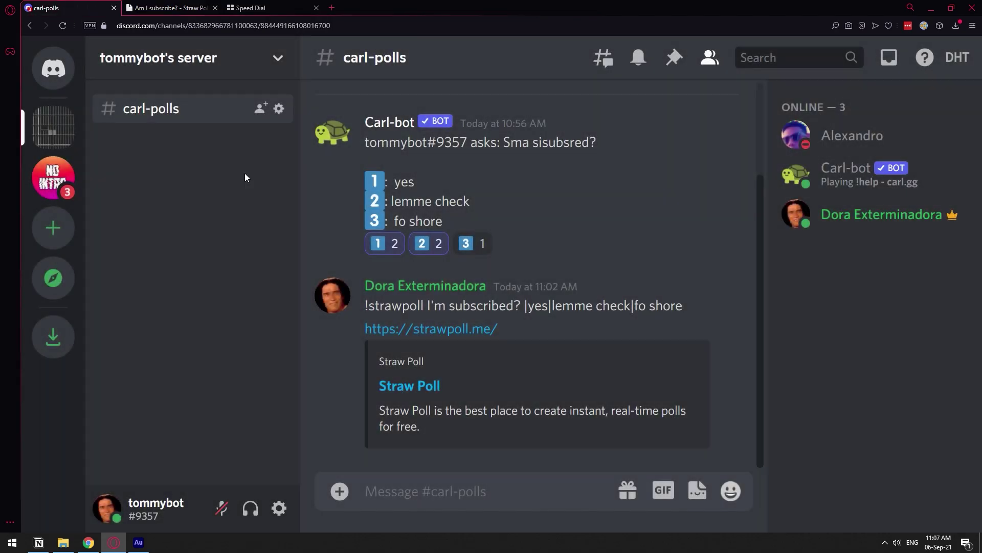
{"action": "left_click", "coordinate": [420, 486]}
{"action": "key", "text": "ctrl+v"}
{"action": "key", "text": "Return"}
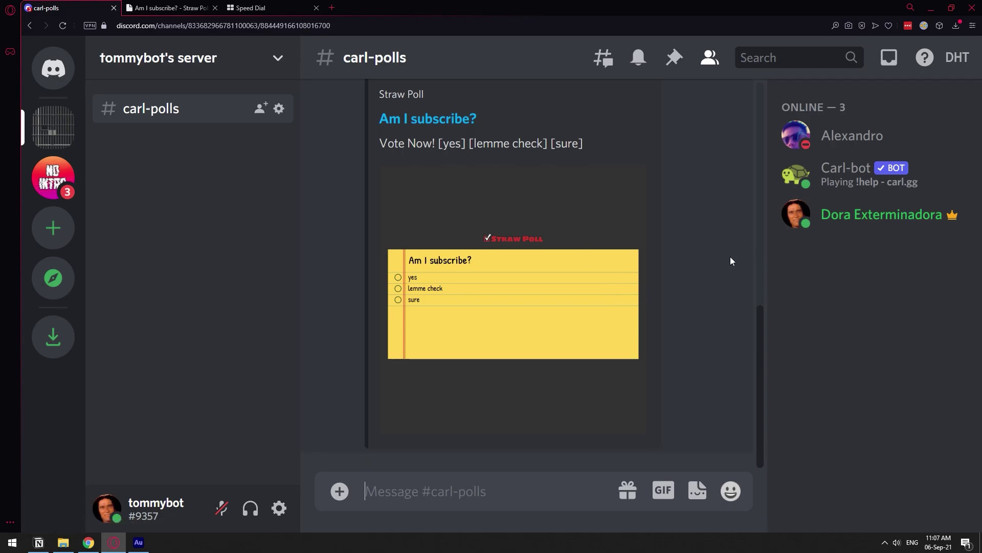
Zoom the page out to 125% and view the posted poll's preview image enlarged, closing it again
{"action": "key", "text": "ctrl+minus"}
{"action": "left_click", "coordinate": [397, 354]}
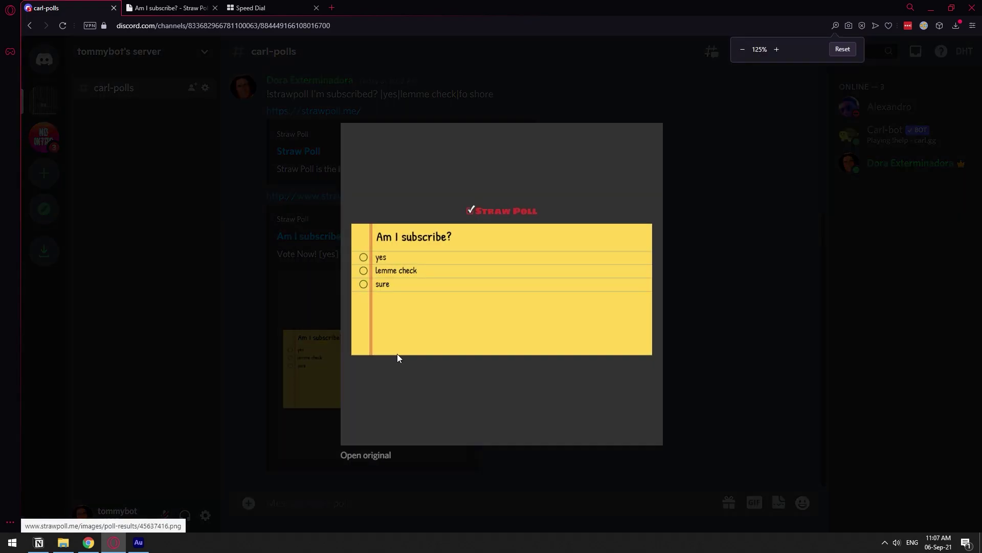
{"action": "left_click", "coordinate": [710, 261]}
Open the posted poll link and submit a vote for "yes"
{"action": "left_click", "coordinate": [366, 197]}
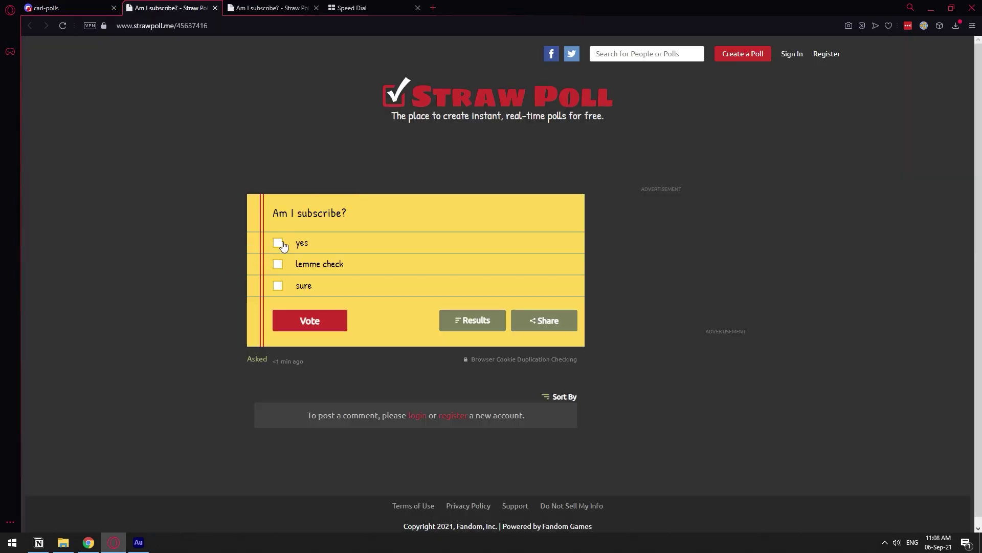
{"action": "left_click", "coordinate": [283, 245]}
{"action": "left_click", "coordinate": [317, 323]}
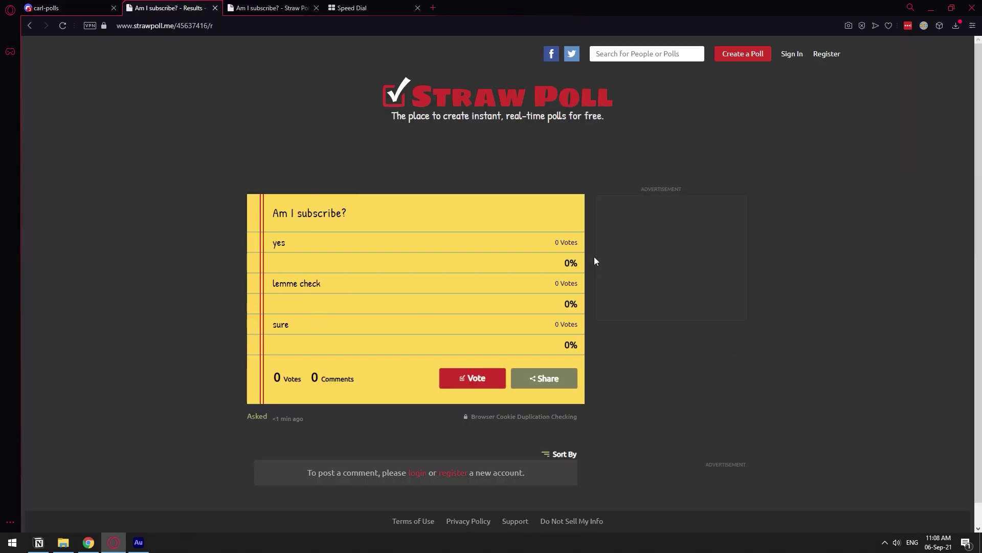